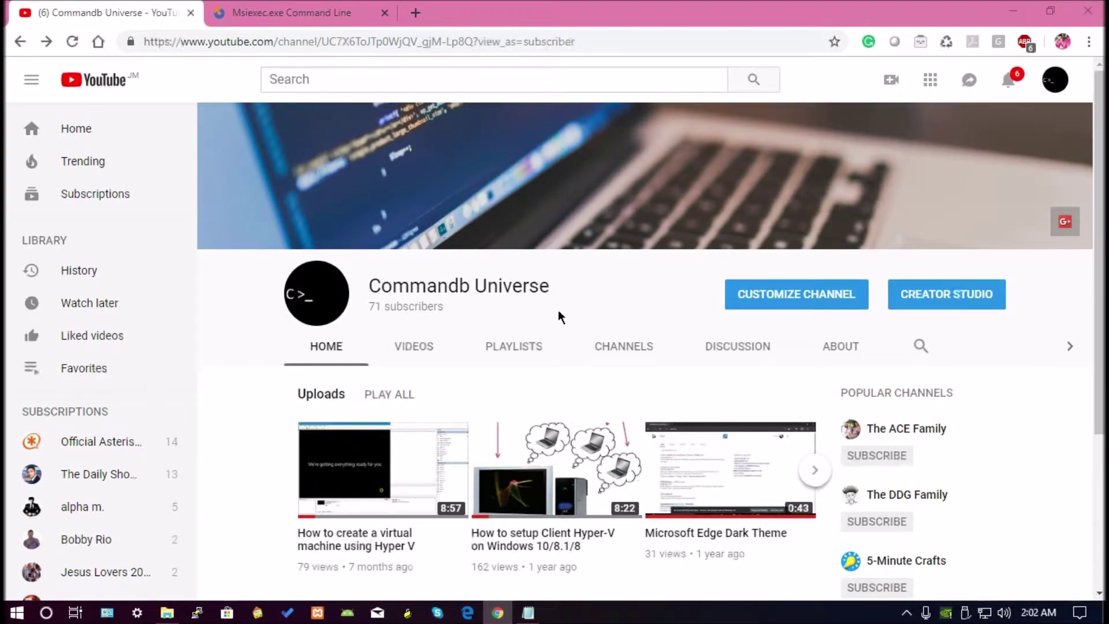
Step: Switch to the Advanced Installer 'Msiexec.exe Command Line' help page tab
click(325, 20)
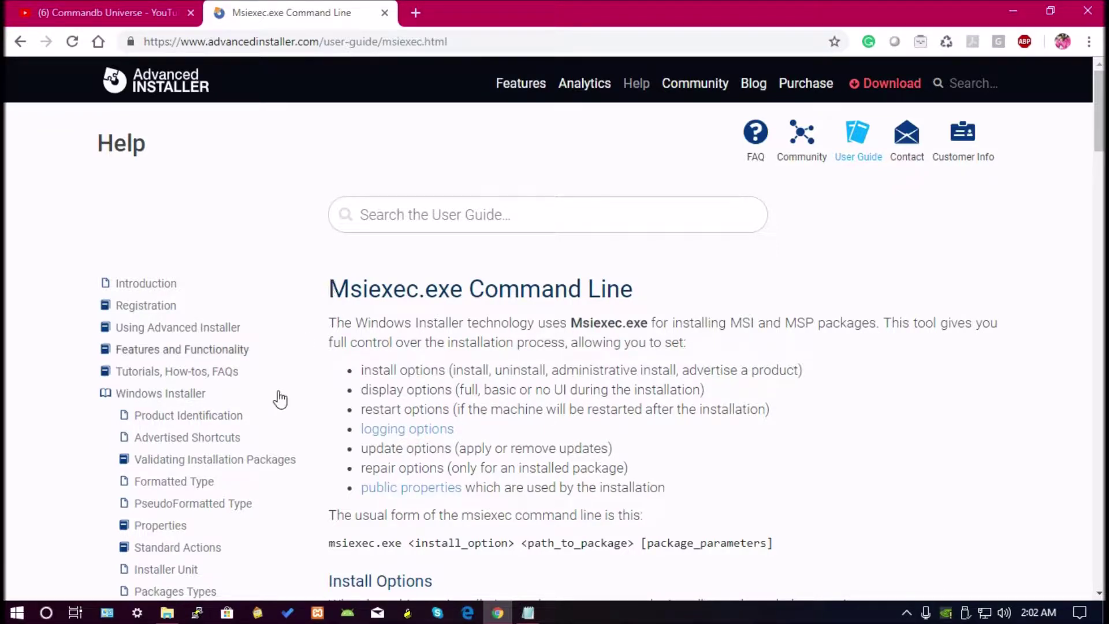
Step: Show the C:\Apps folder containing 7zip.msi in File Explorer
click(167, 613)
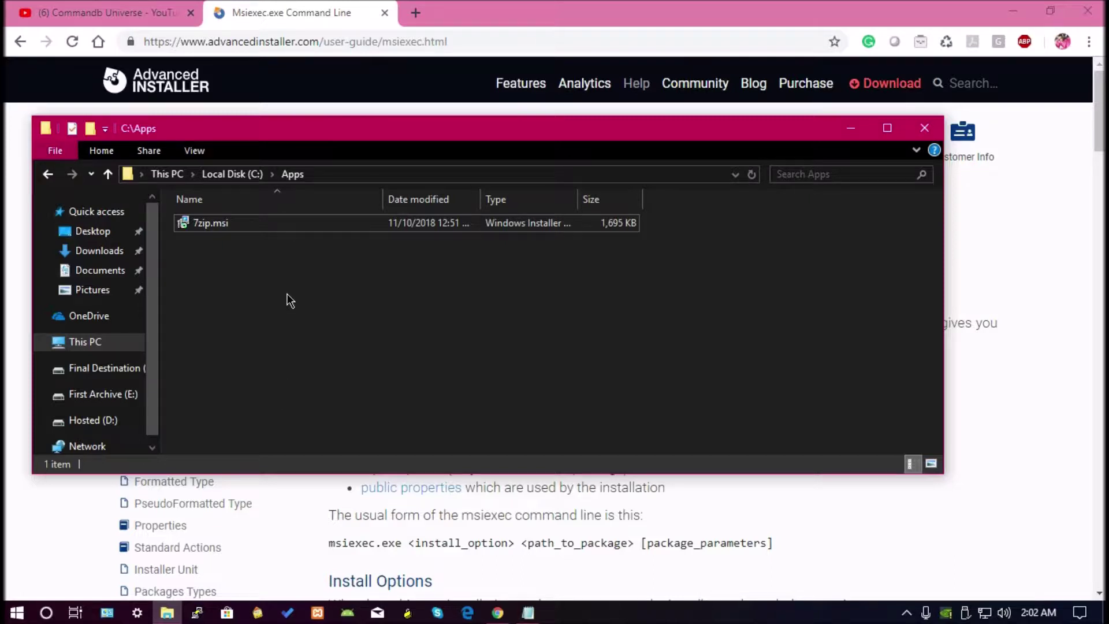
Step: Place the Notepad notes beside the folder and copy the full msiexec 7zip.msi command line
click(528, 613)
drag(386, 106, 500, 255)
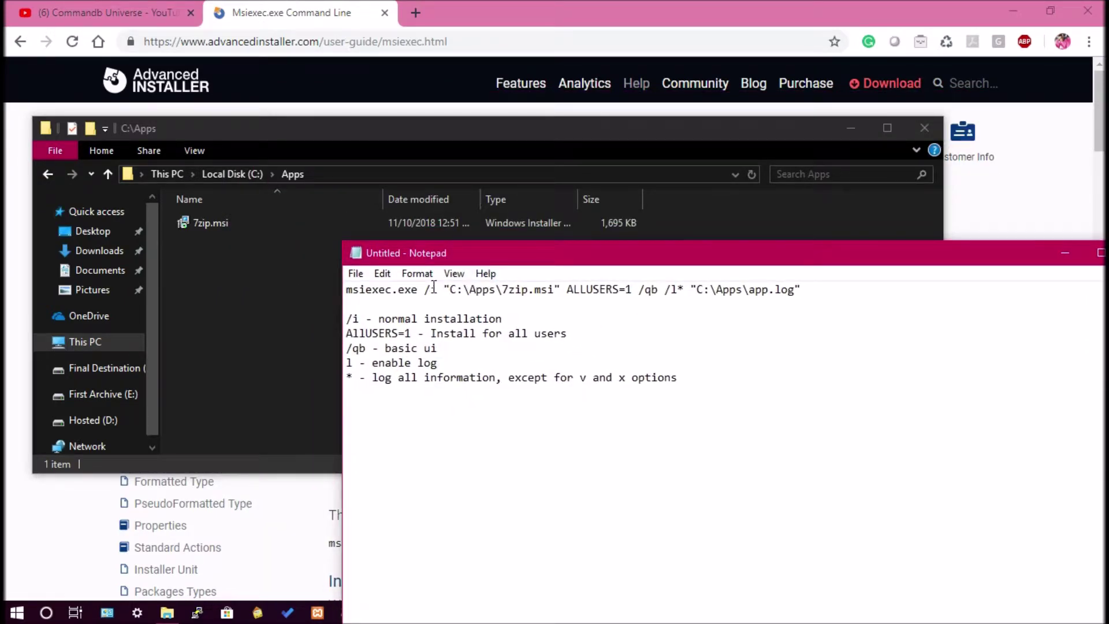
drag(422, 289, 433, 291)
click(802, 289)
drag(802, 289, 334, 291)
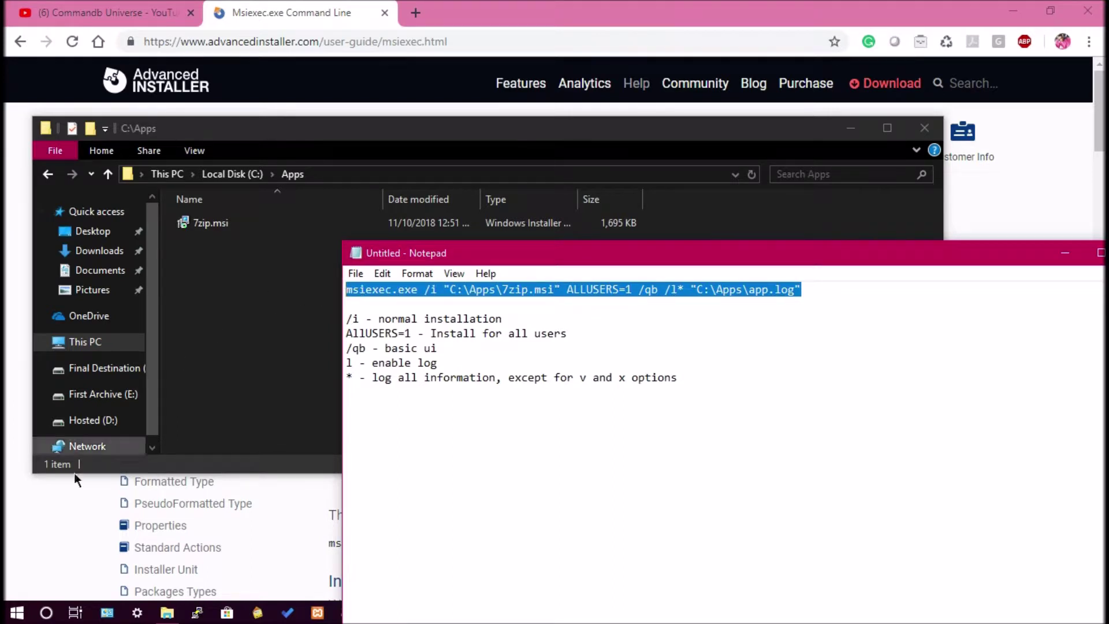
Step: Paste and run the msiexec 7zip.msi install command in Command Prompt (Admin)
right_click(16, 611)
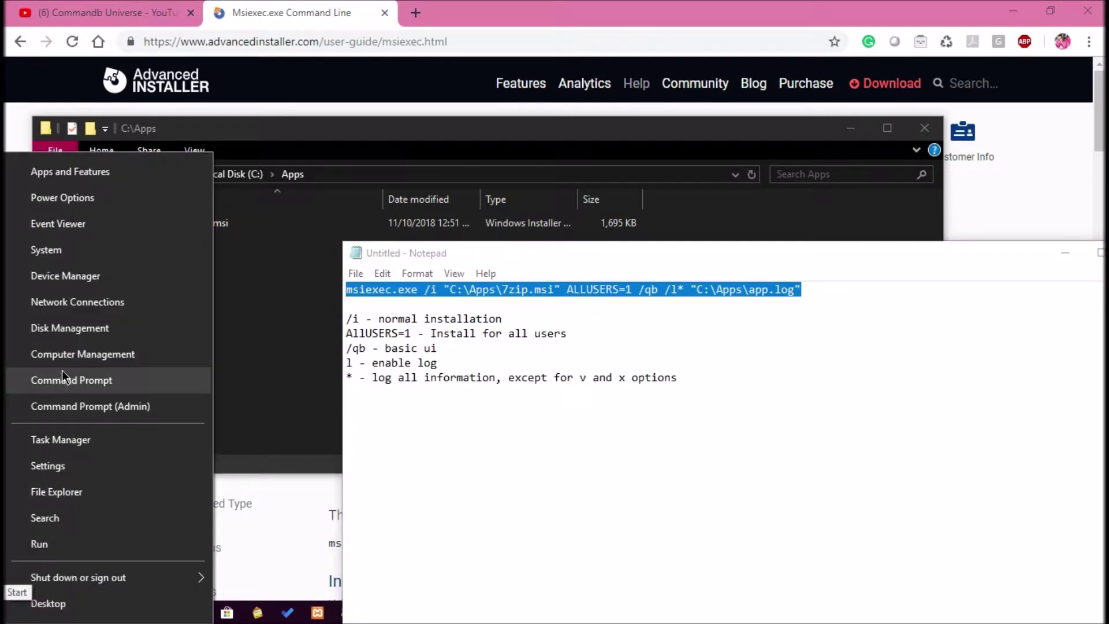
click(73, 409)
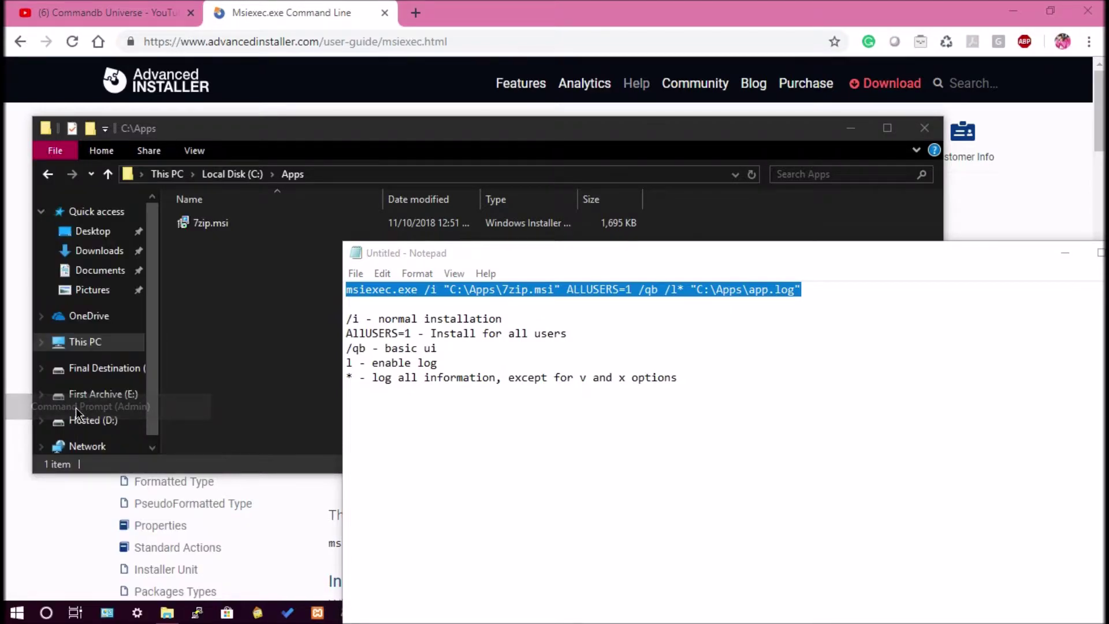
text(msiexec.exe /i "C:\Apps\7zip.msi" ALLUSERS=1 /qb /l* "C:\Apps\app.log")
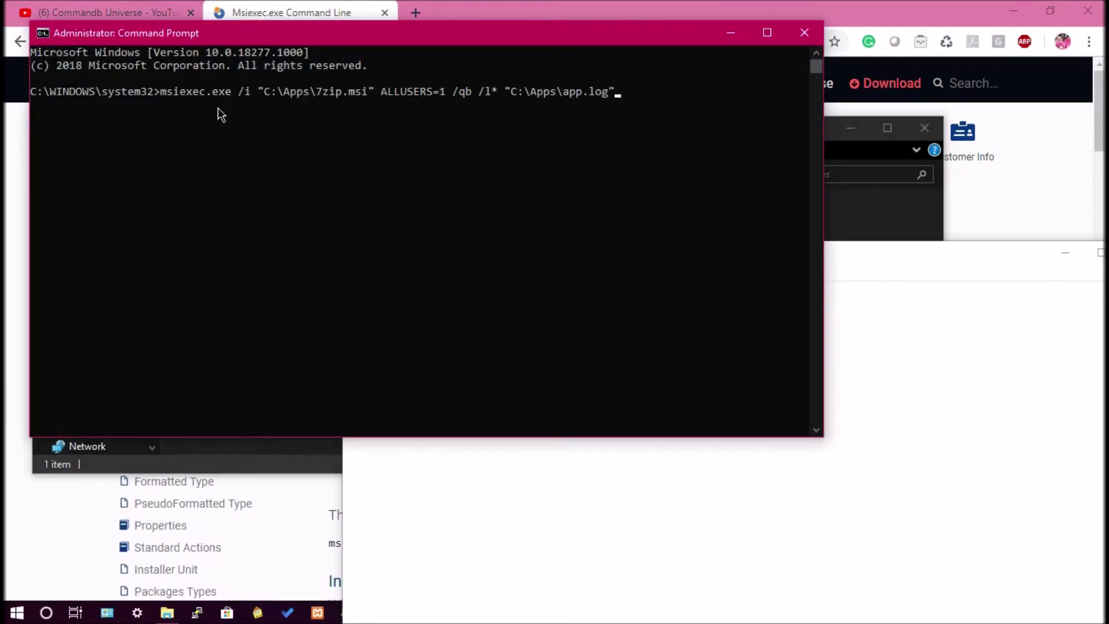
key(Return)
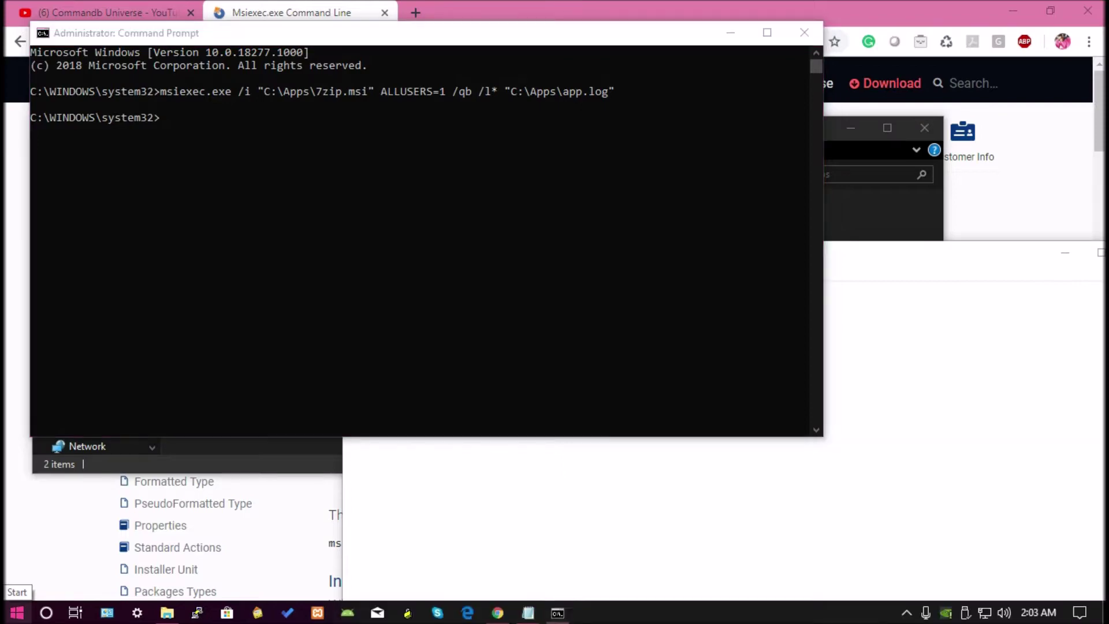
right_click(16, 612)
Step: Confirm 7-Zip 18.05 (x64 edition) appears in Apps & features, then minimize Settings
click(73, 171)
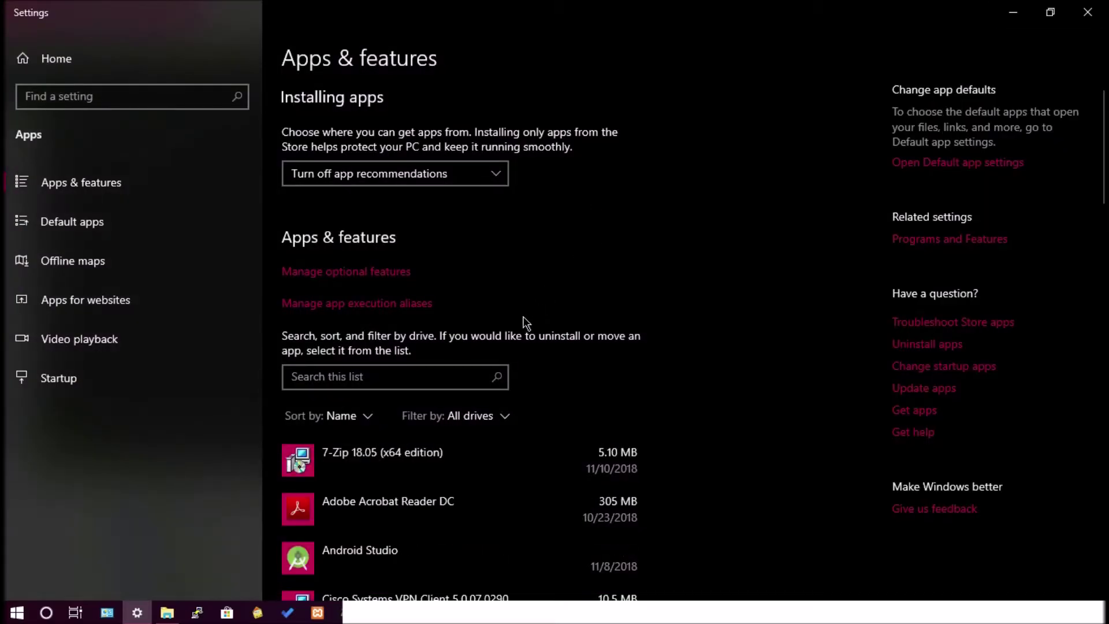
scroll(416, 415, down, 1)
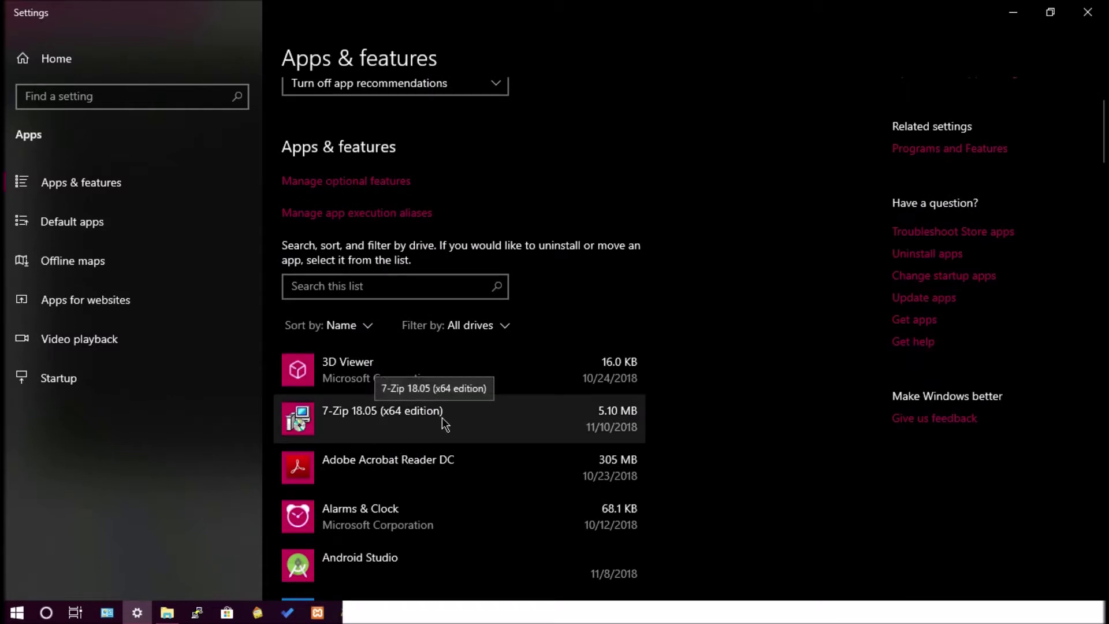
click(1013, 12)
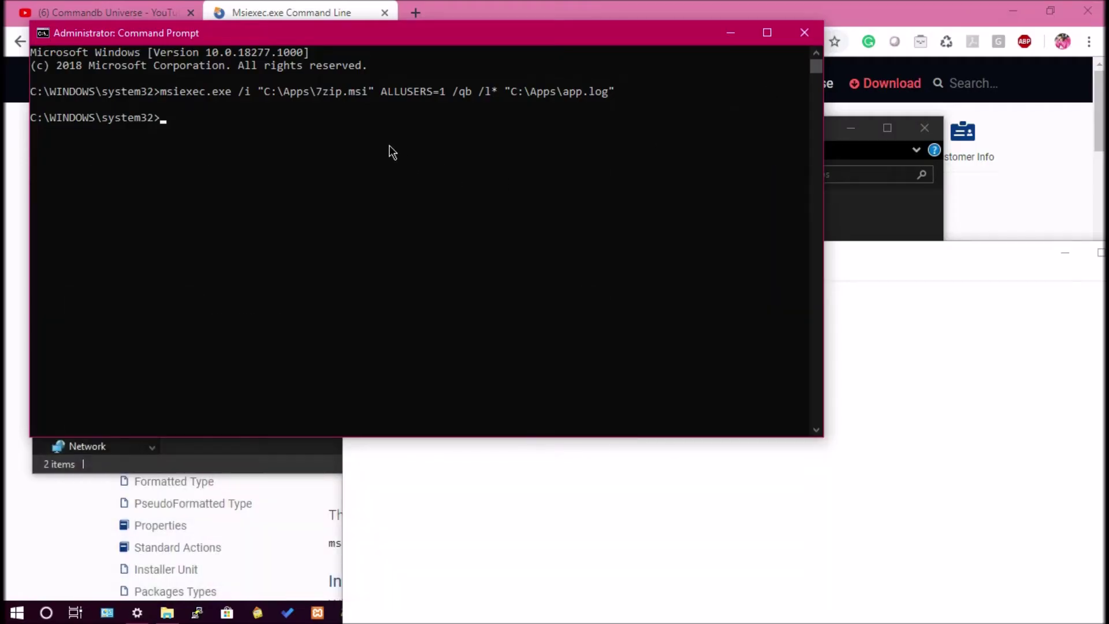
Step: Open C:\Apps\app.log, check INSTALL returned value 1, and close it
click(746, 33)
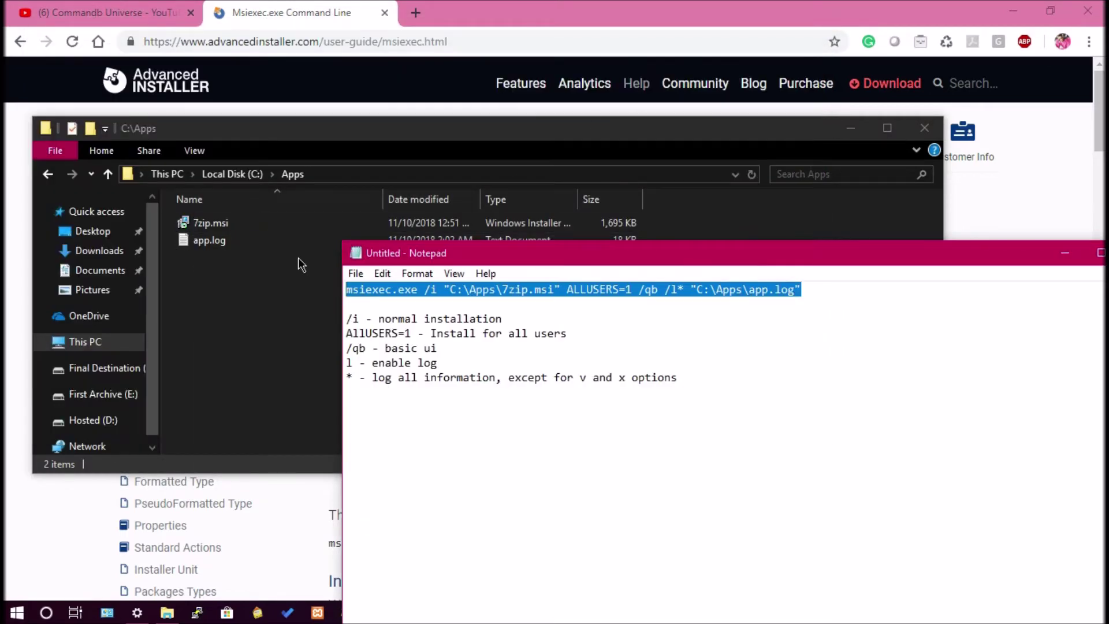
click(279, 249)
double_click(279, 249)
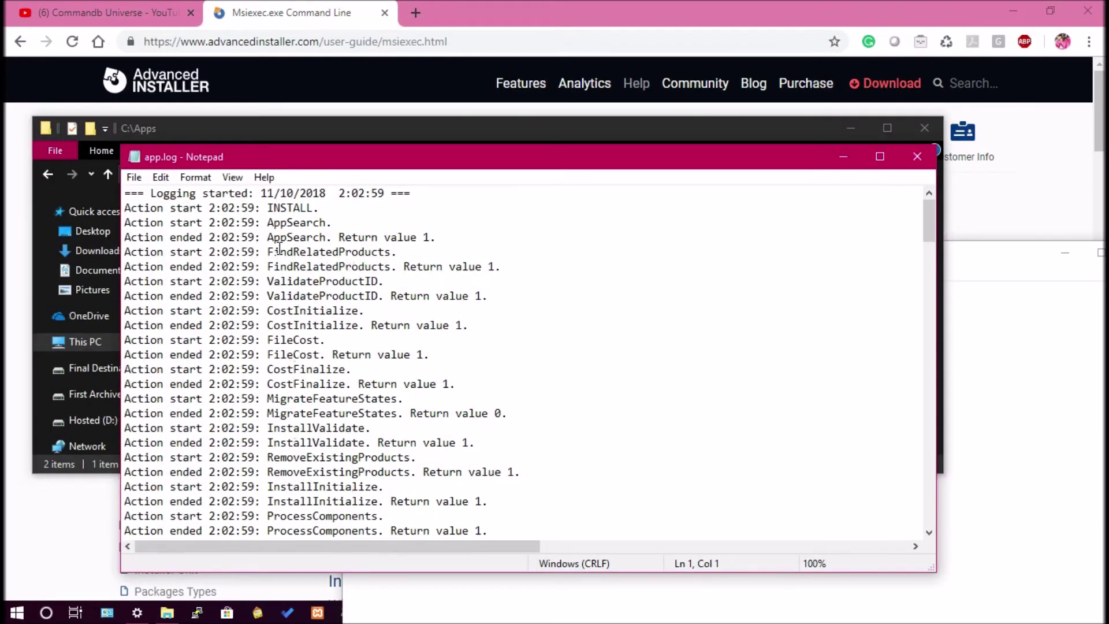
scroll(288, 251, down, 3)
scroll(288, 250, down, 2)
scroll(288, 251, down, 3)
scroll(288, 250, down, 3)
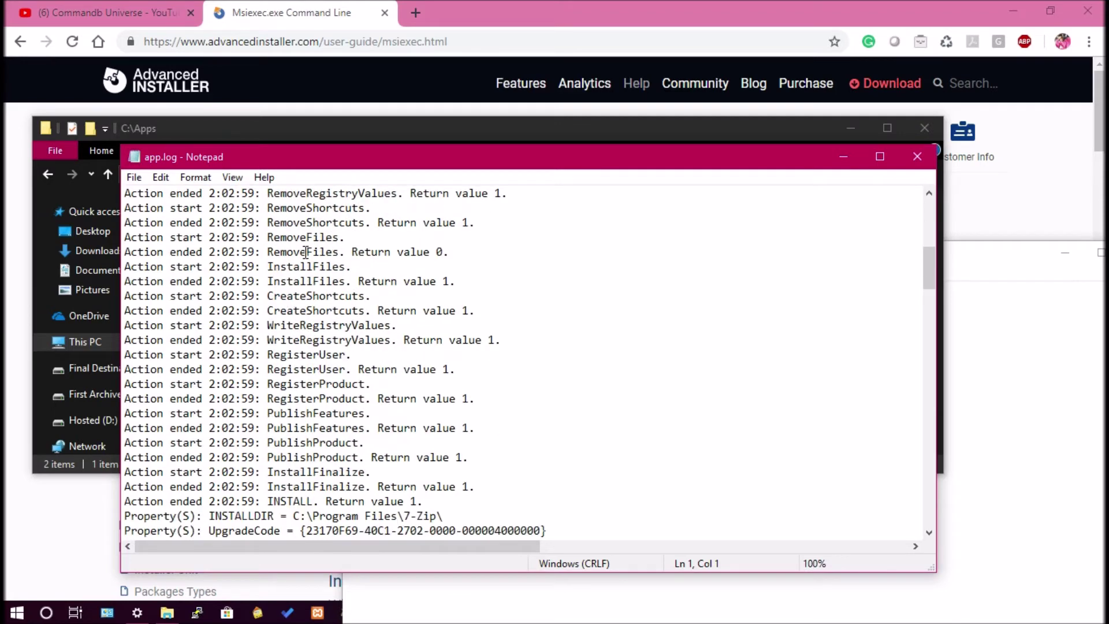
scroll(294, 250, down, 3)
click(916, 157)
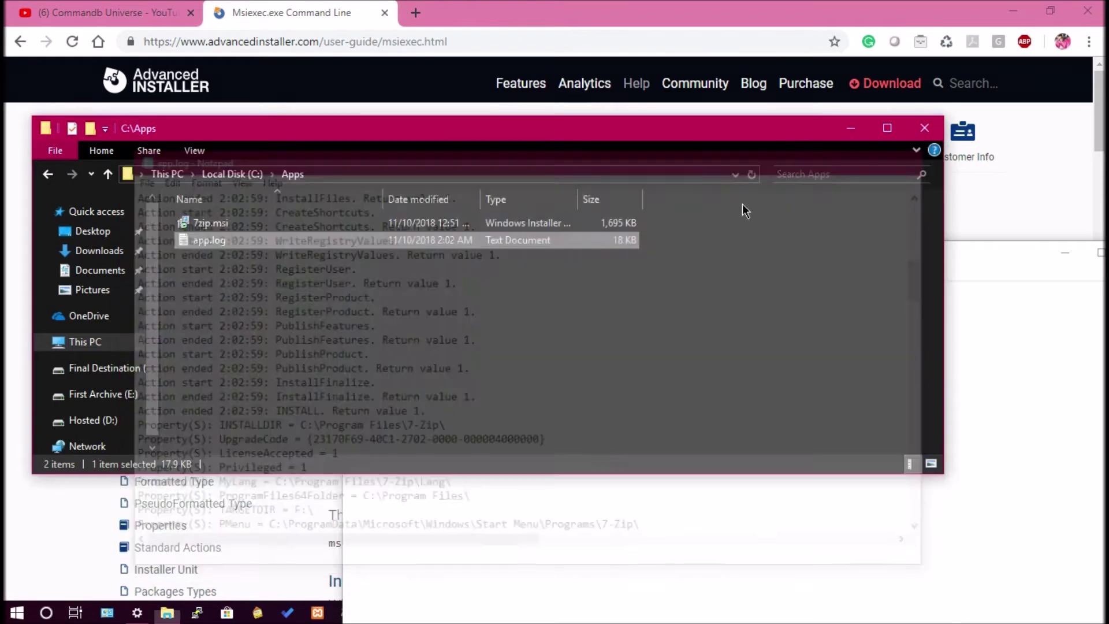
Step: Start 7-Zip File Manager from the Start menu's Recently added list and move its window
click(17, 612)
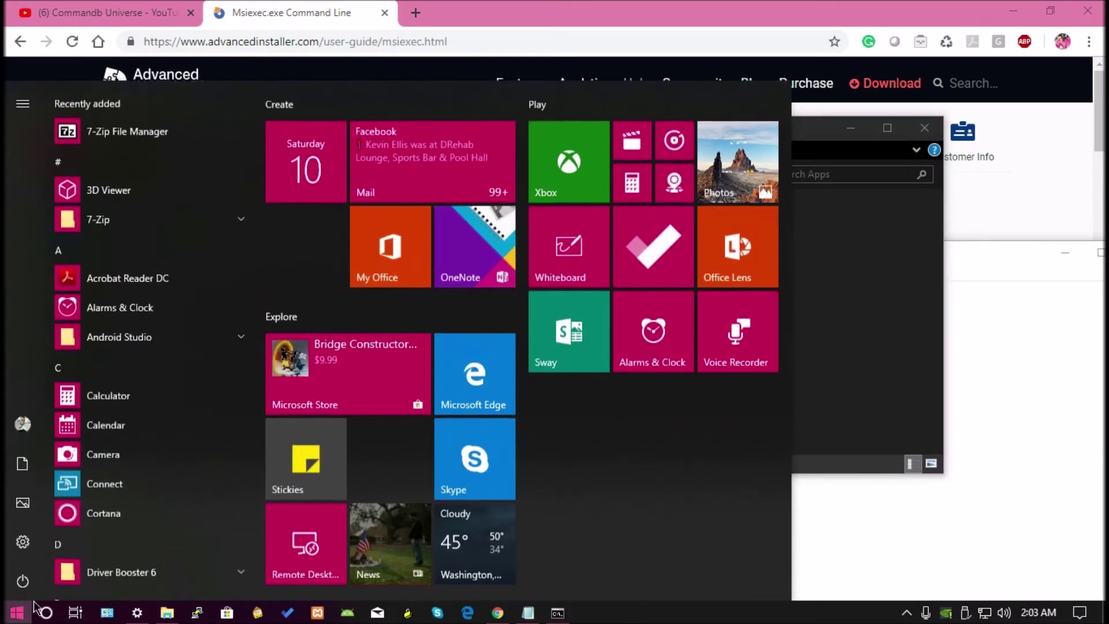
click(196, 130)
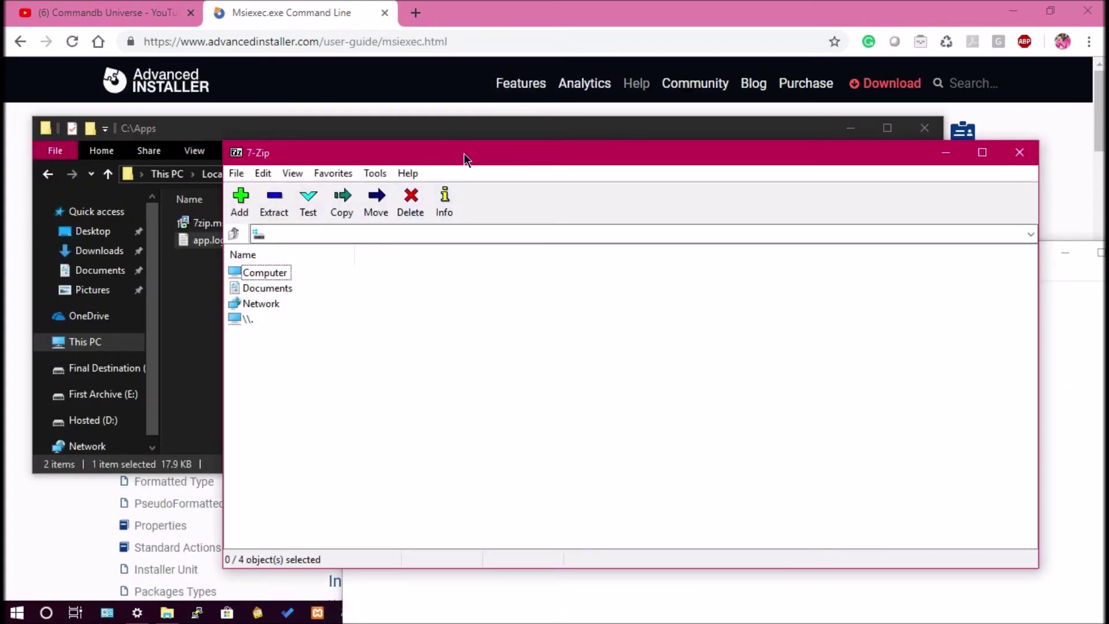
drag(463, 153, 363, 123)
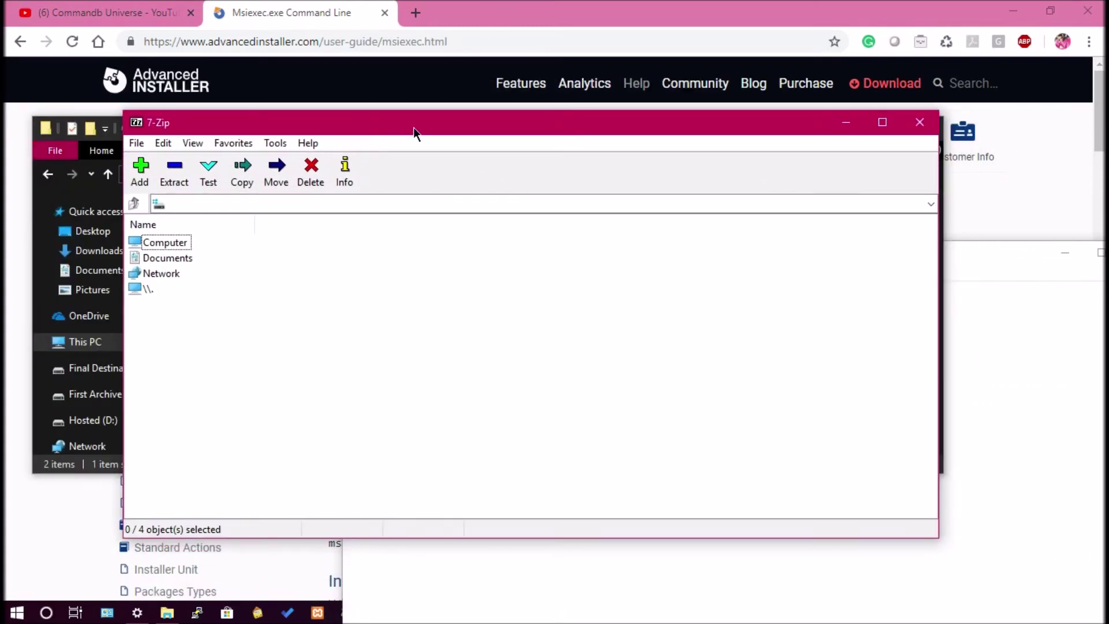